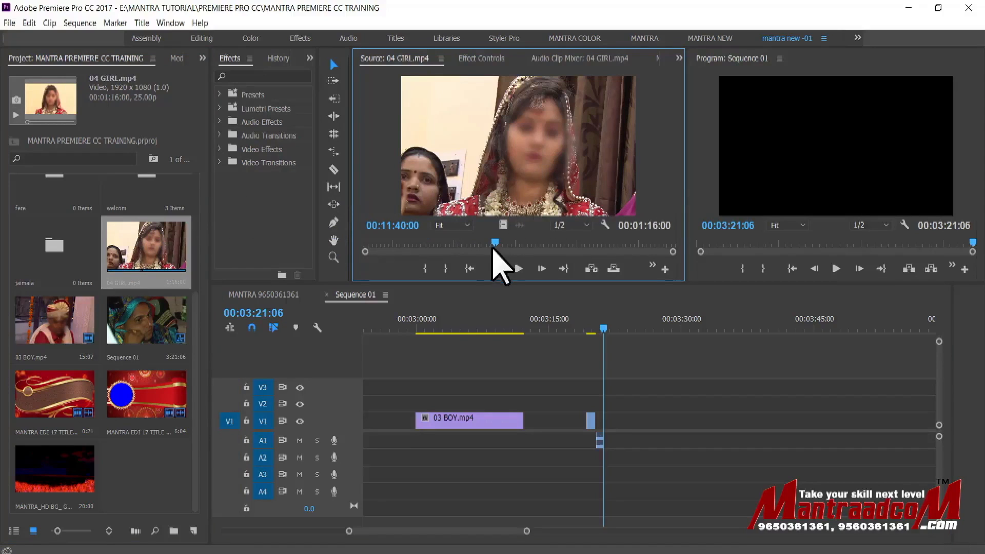
- Mark the source clip 04 GIRL.mp4 with an in point at 00:11:30:21 and an out point at 00:11:50:09
left_click_drag(490, 244, 456, 245)
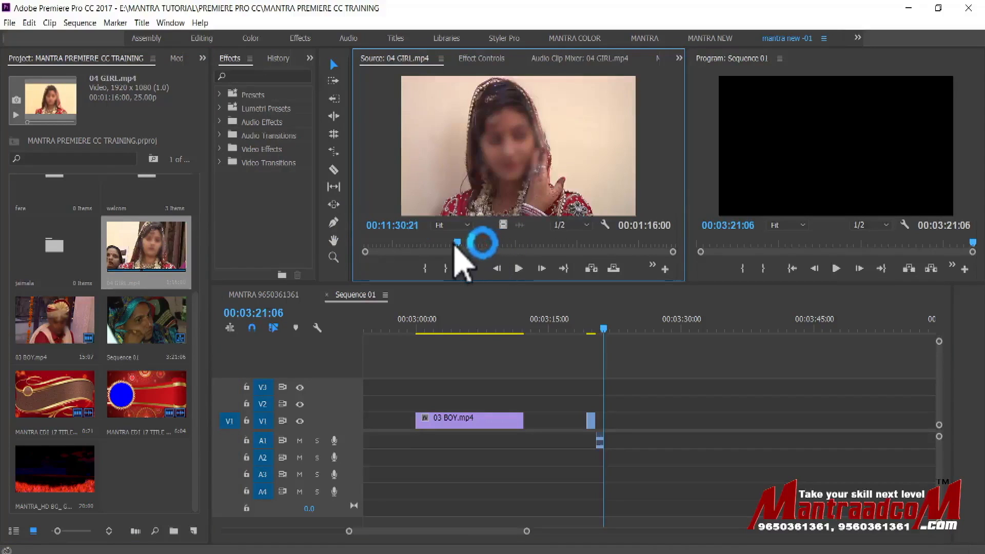
left_click(426, 274)
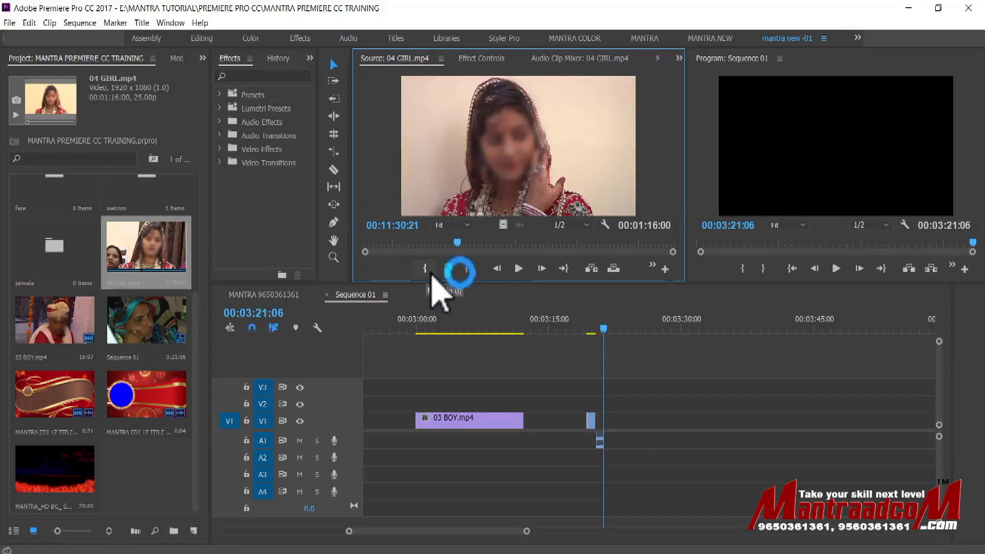
left_click_drag(504, 240, 536, 240)
key("o")
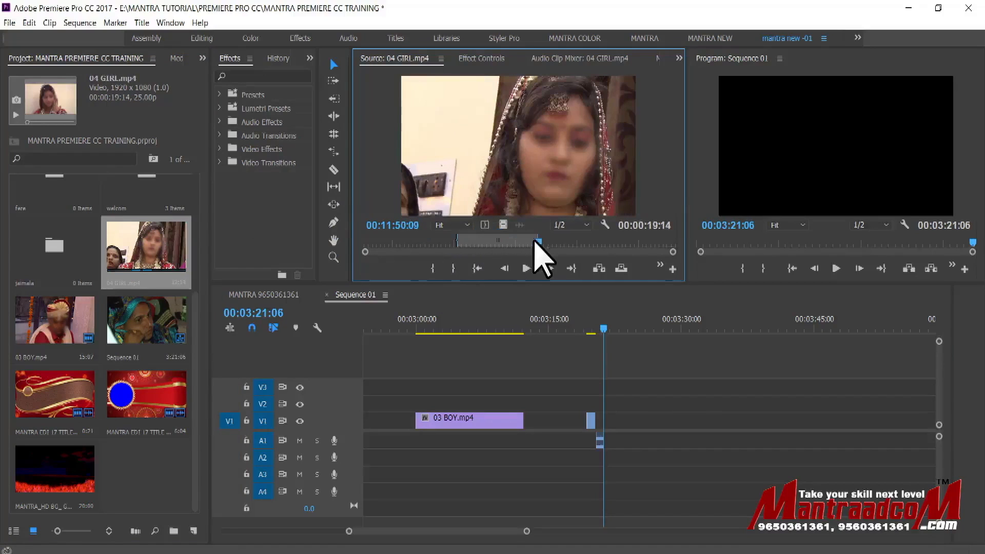
left_click(484, 243)
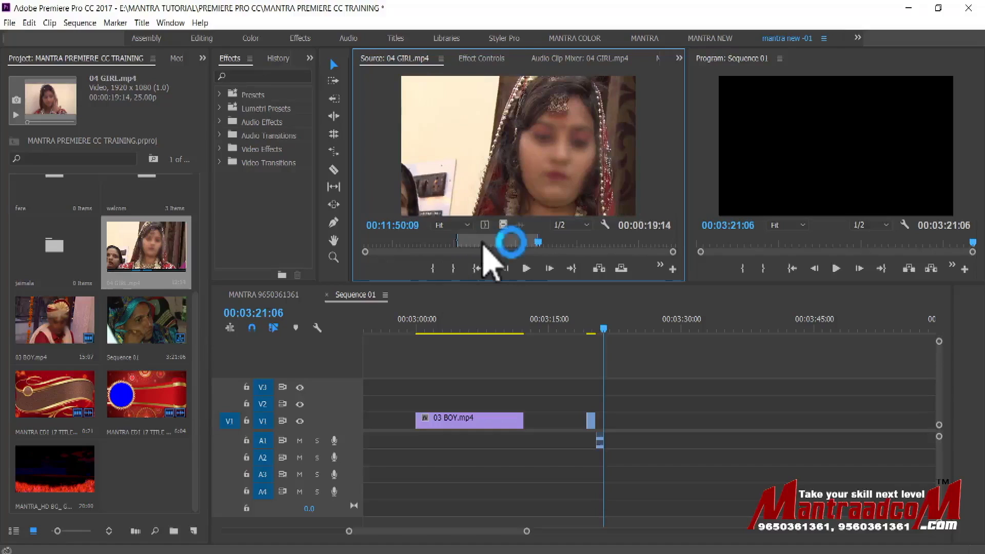
- Place the marked 04 GIRL.mp4 range on V1 of the sequence at 00:03:23:12
left_click_drag(606, 329, 623, 330)
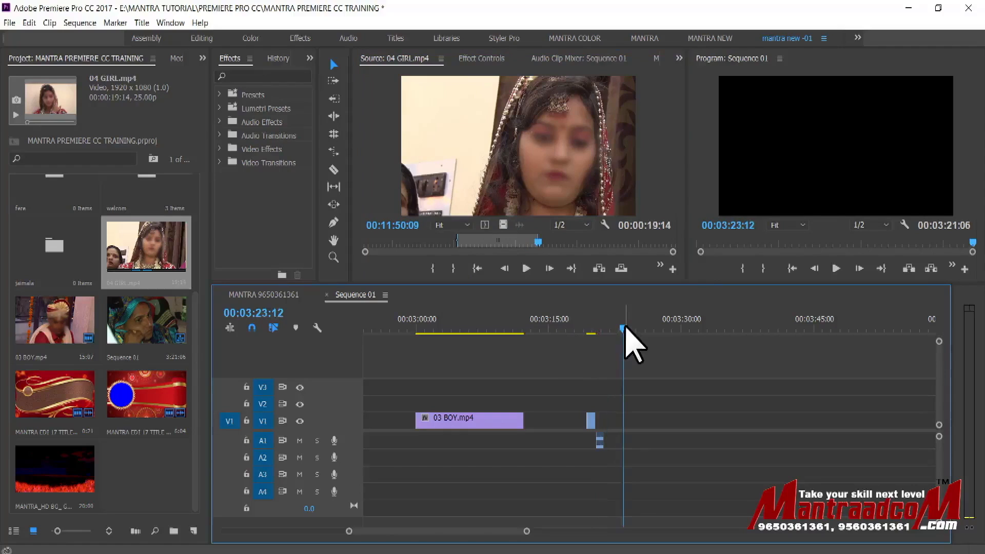
left_click(624, 270)
left_click(599, 268)
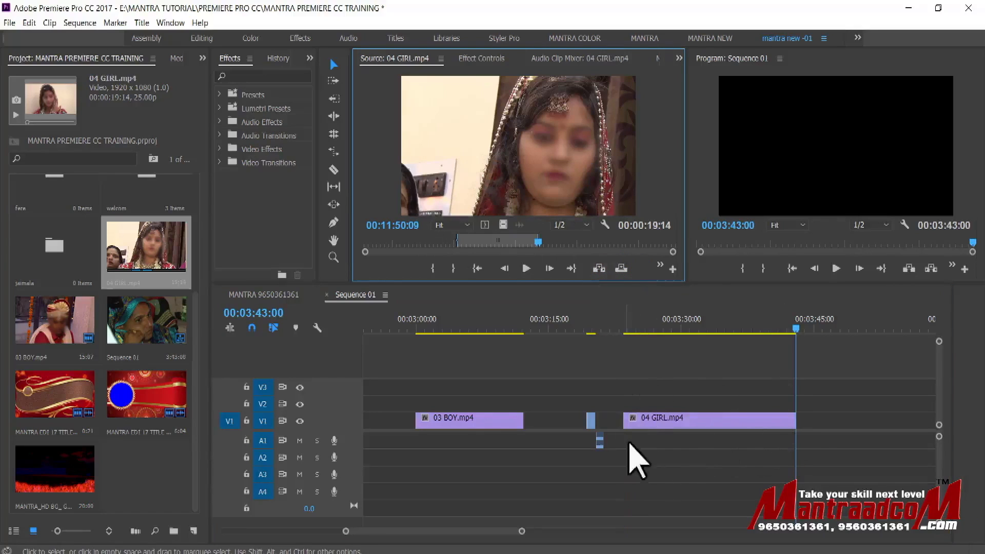
left_click(690, 425)
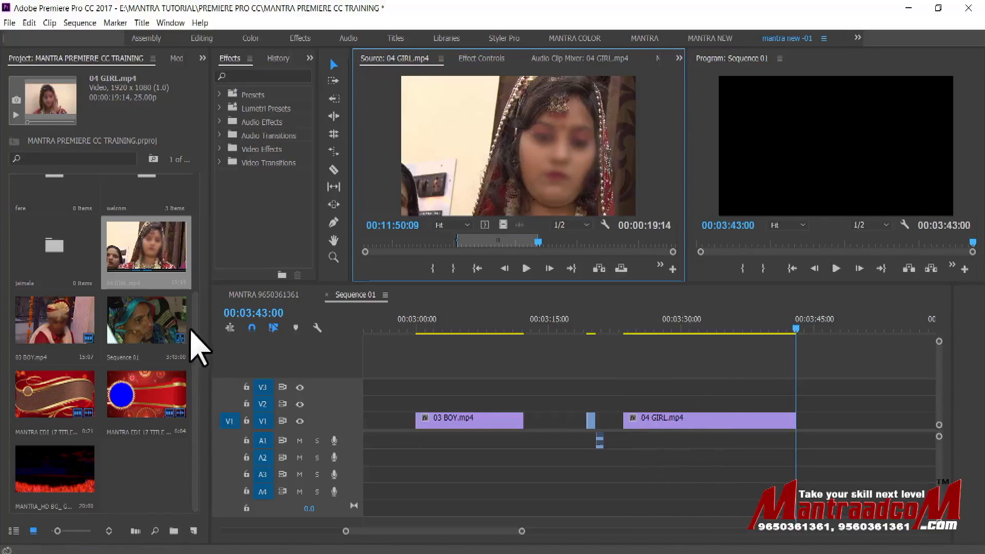
- Load 00029.MTS from the Video bin as the source and mark it from 00:00:10:03 to 00:00:14:19
mouse_move(195, 320)
left_mouse_down()
mouse_move(197, 292)
mouse_move(197, 304)
left_mouse_up()
scroll(198, 451, "down", 2)
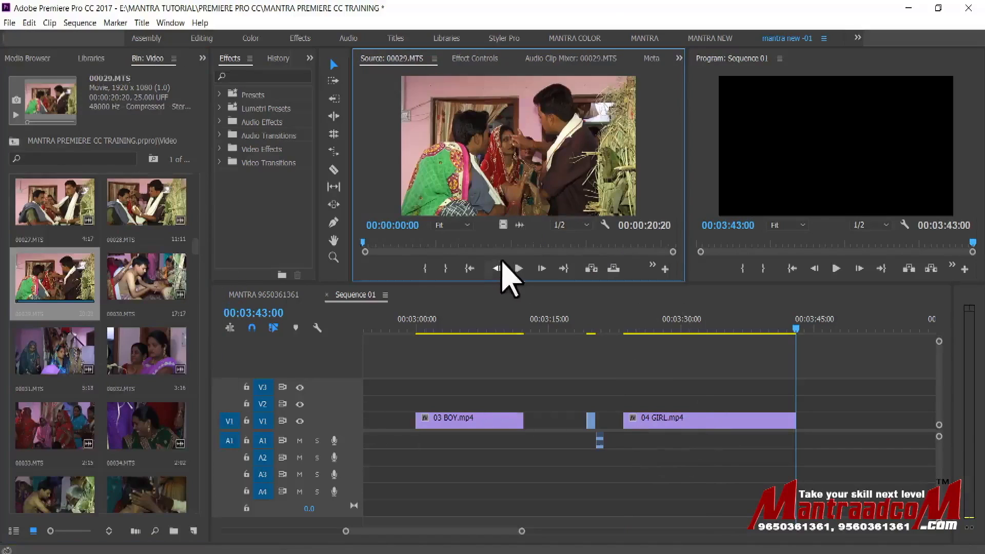
left_click_drag(418, 240, 514, 242)
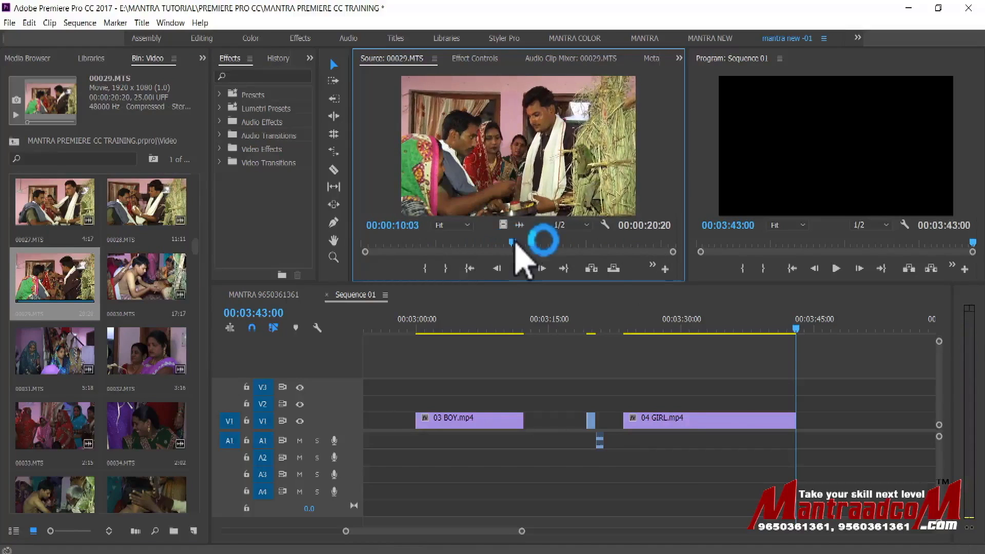
key("i")
left_click_drag(516, 242, 583, 242)
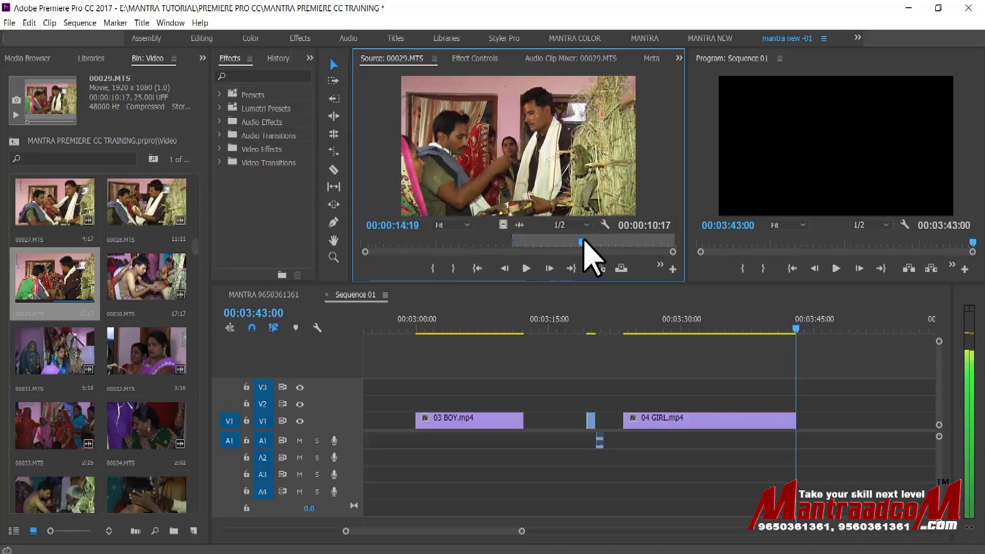
key("o")
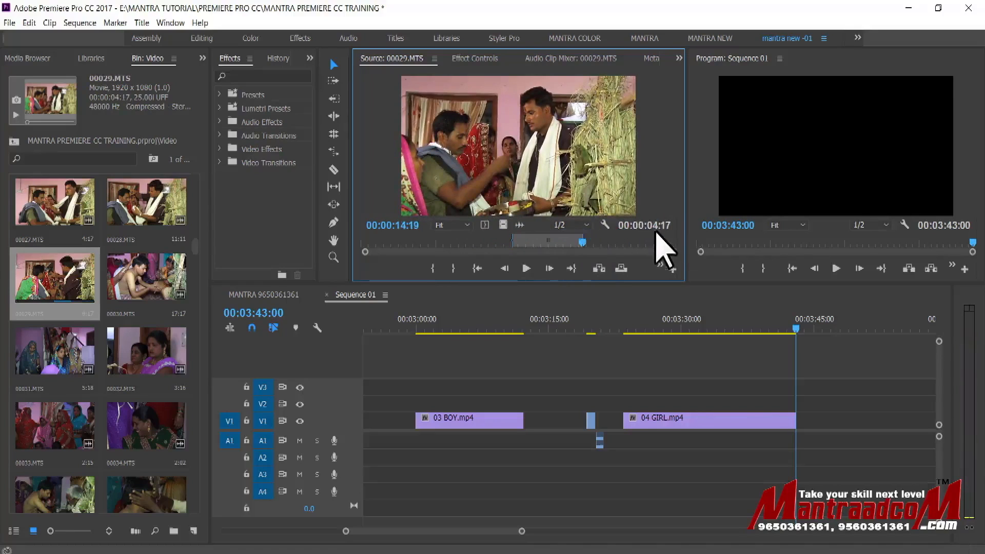
- Delete the clips from 03 BOY.mp4 through 04 GIRL.mp4 and insert the marked 00029.MTS range at 00:02:55:10
left_click_drag(758, 364, 402, 479)
key("Delete")
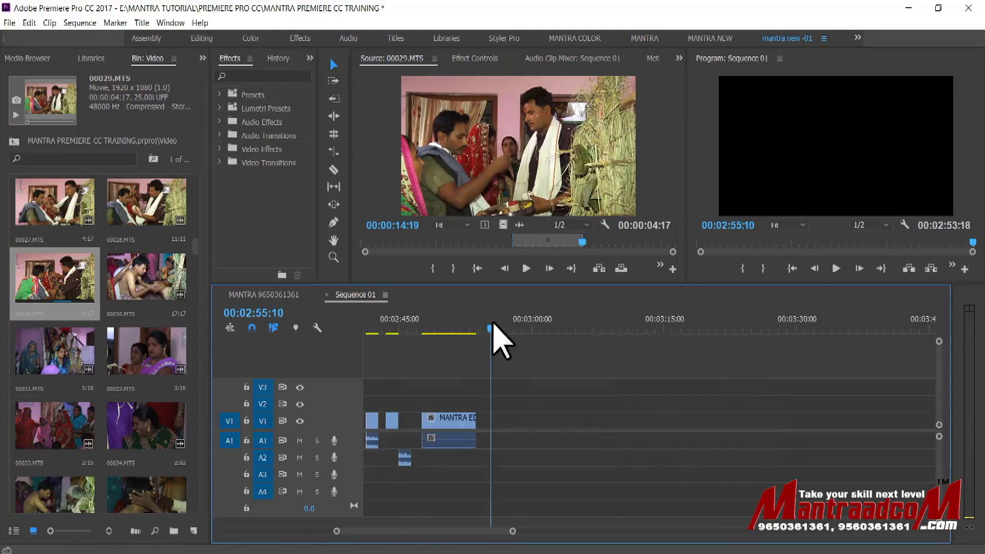
left_click(599, 268)
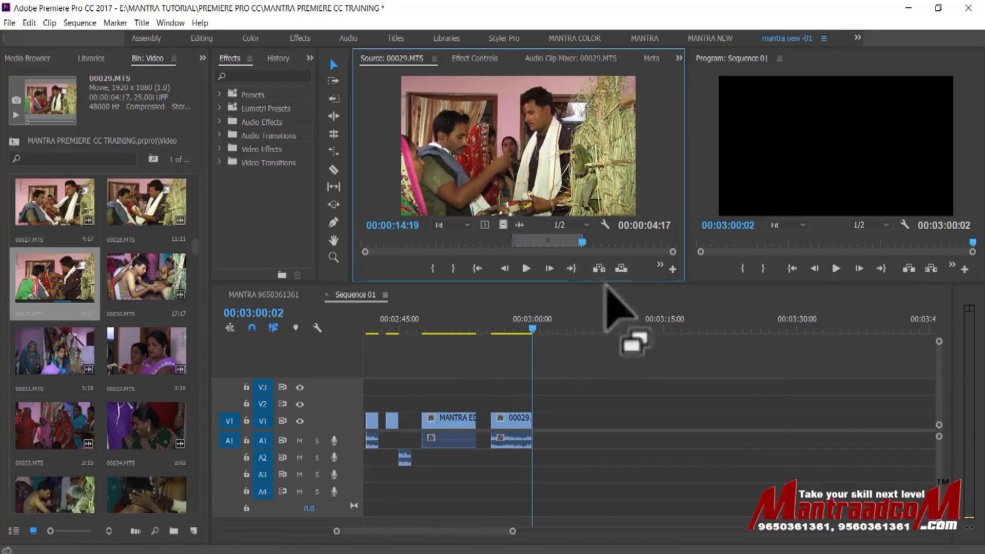
- Overwrite the marked range twice from 00:03:01:22 and once after a gap, then overwrite and insert it from 00:03:19:04
left_click_drag(536, 321, 548, 323)
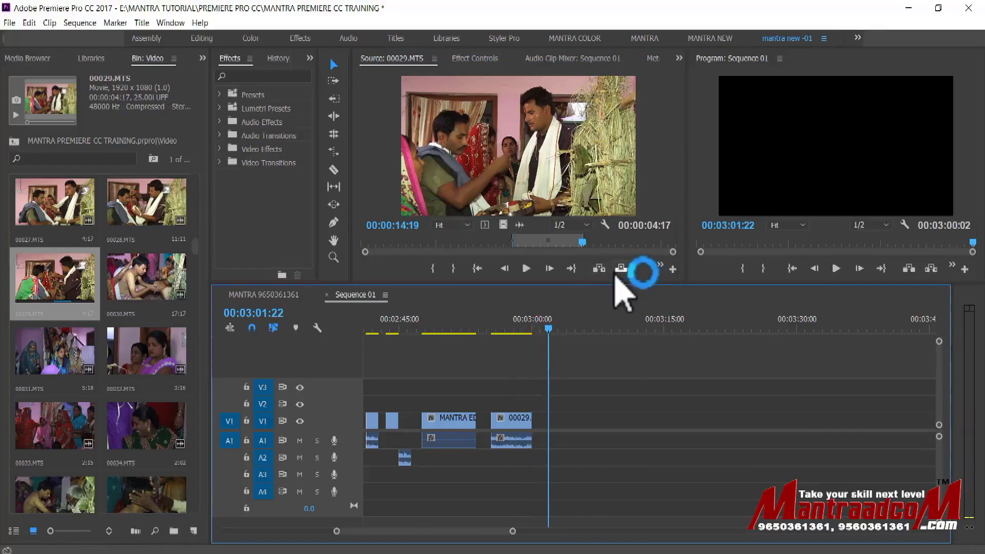
left_click(622, 269)
left_click(622, 268)
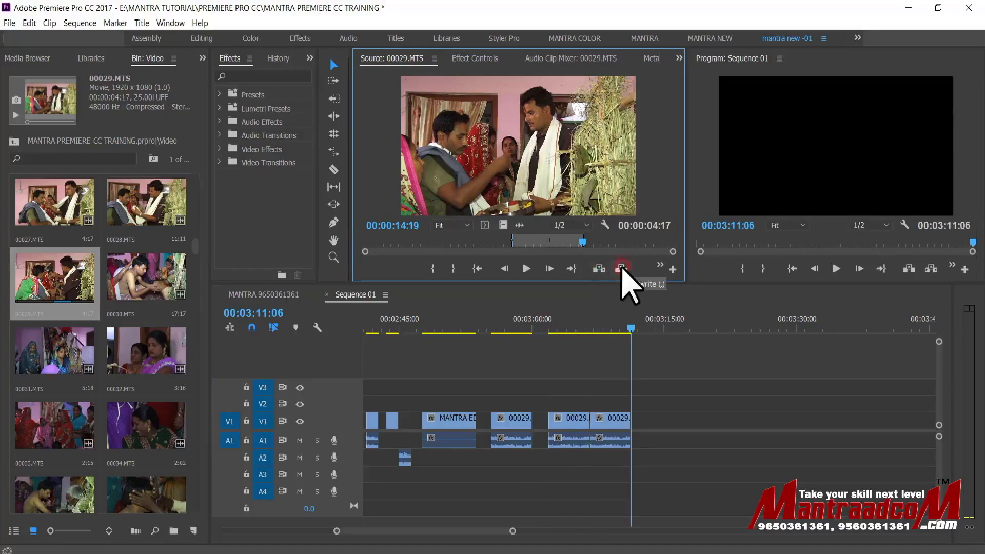
left_click(646, 326)
left_click(622, 269)
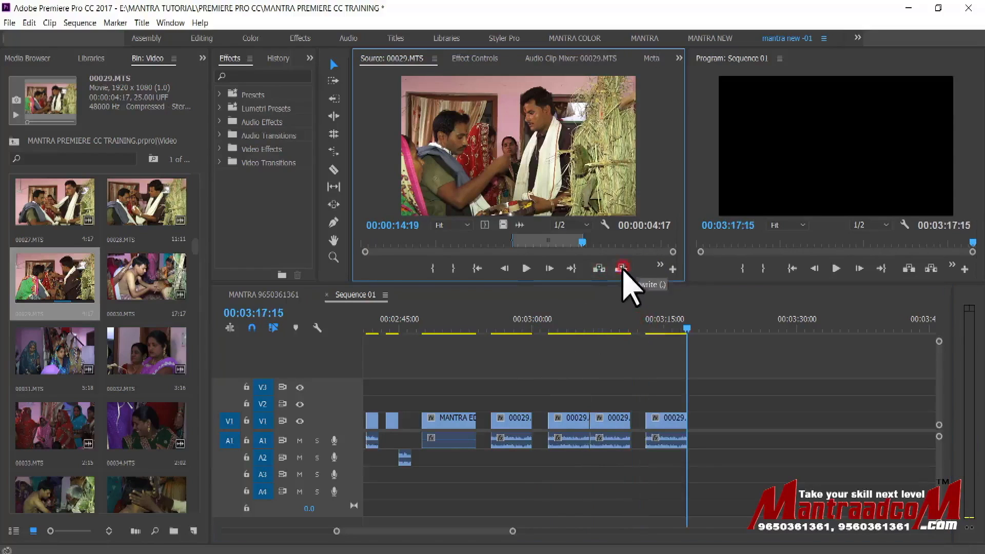
left_click(701, 326)
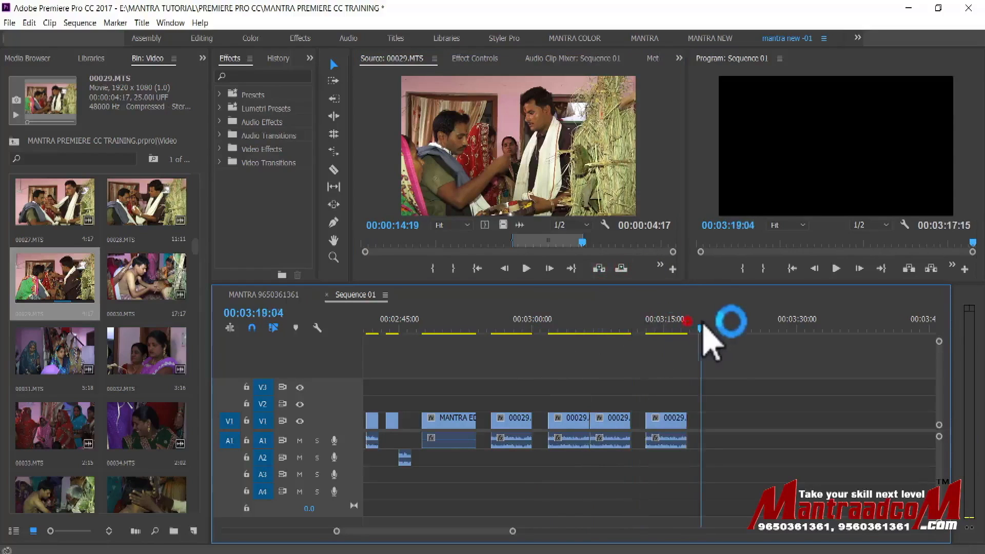
left_click(621, 268)
left_click(600, 268)
- Close the gaps by moving the last three 00029.MTS clips back against the clip ending at 00:03:11:06
left_click_drag(810, 393, 709, 420)
left_click_drag(781, 389, 651, 436)
mouse_move(668, 402)
left_mouse_down()
mouse_move(670, 418)
mouse_move(654, 417)
mouse_move(674, 412)
left_mouse_up()
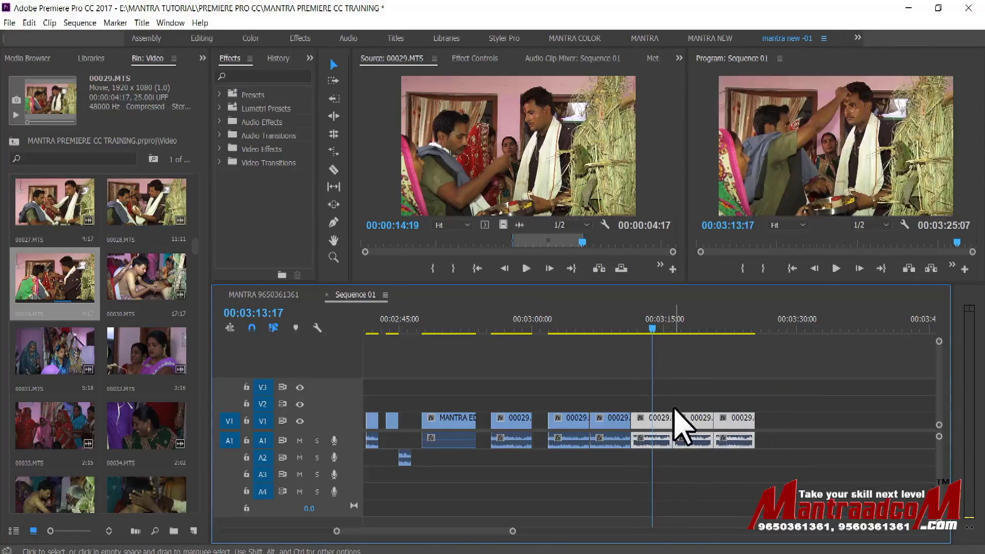
- Park the sequence playhead at the 00:03:11:06 cut and re-mark the source 00029.MTS from 00:00:01:08 to 00:00:17:16
left_click_drag(687, 325, 786, 322)
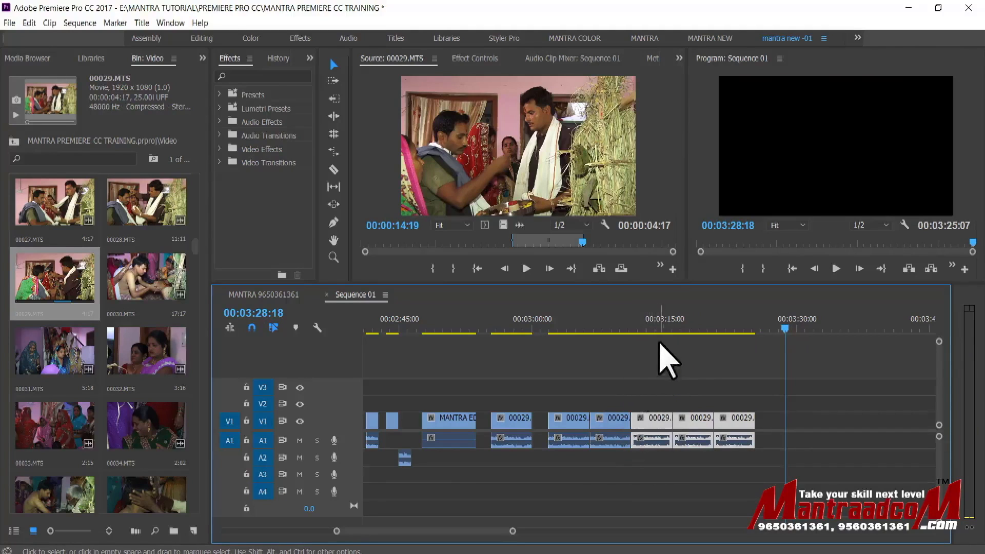
left_click_drag(658, 326, 631, 328)
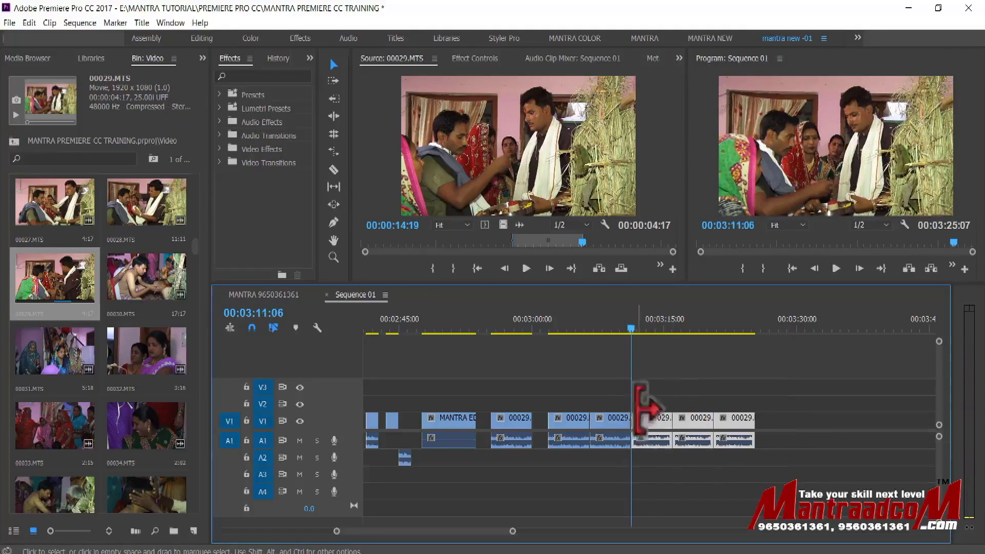
left_click_drag(416, 241, 381, 242)
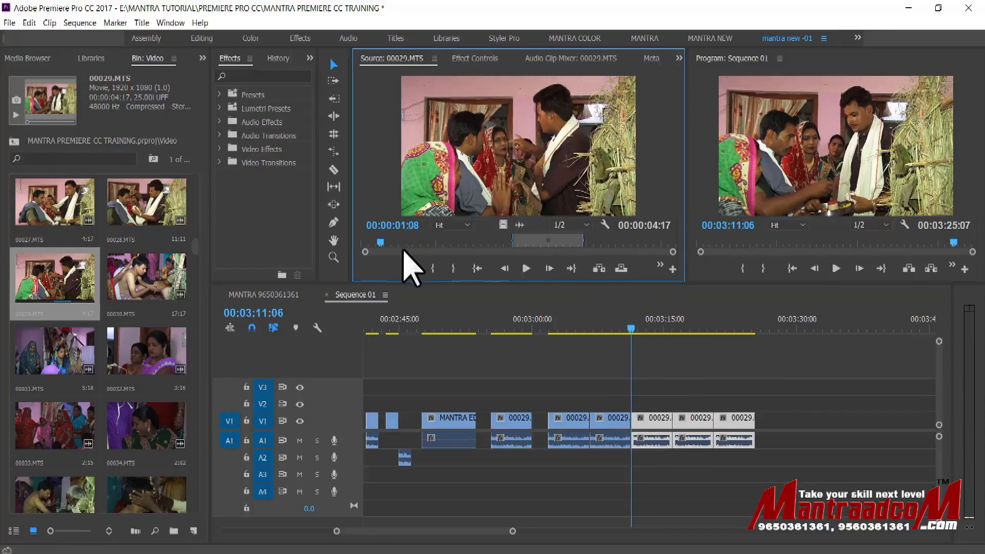
key("i")
left_click_drag(610, 237, 627, 239)
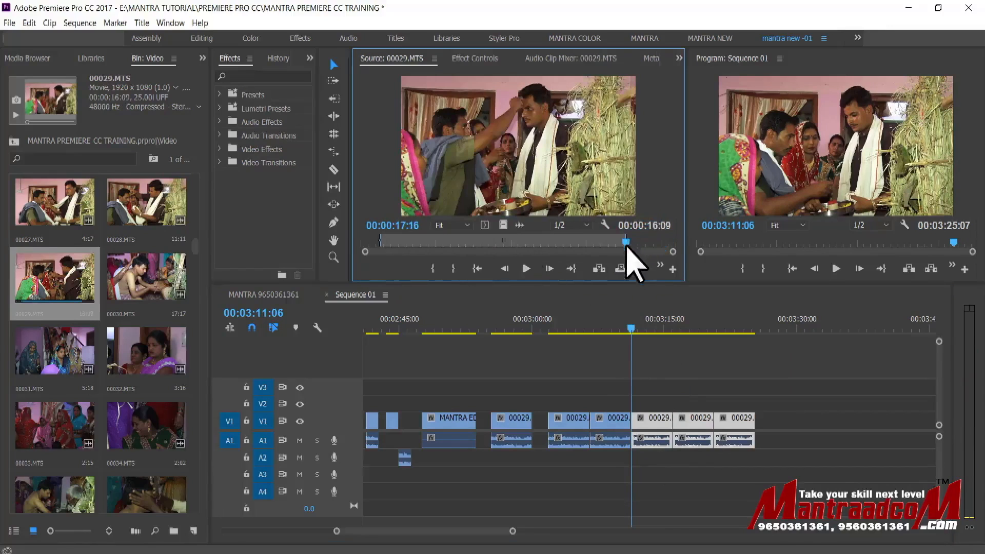
- Insert the marked 00029.MTS range at 00:03:11:06 and remove the inserted clip again, closing its gap
left_click(651, 437)
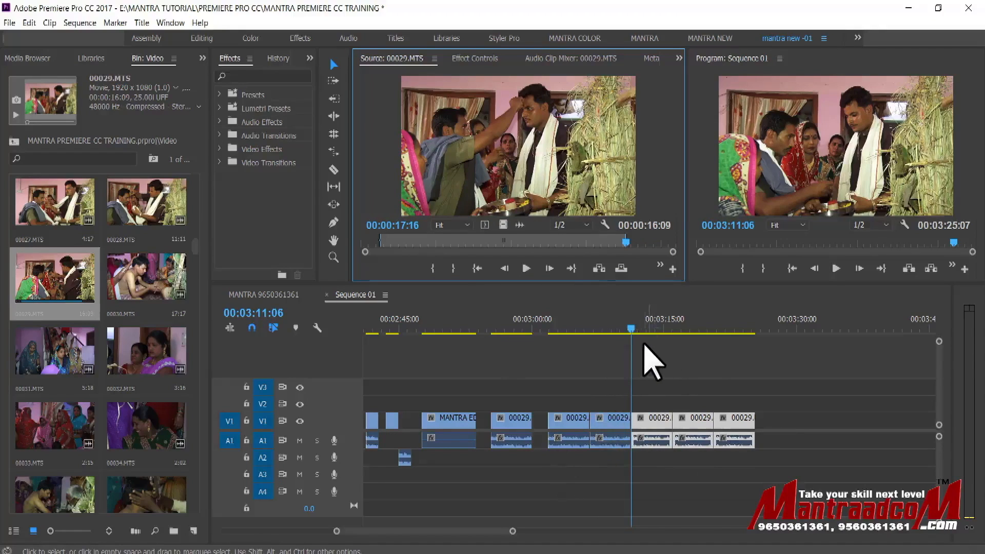
left_click(599, 268)
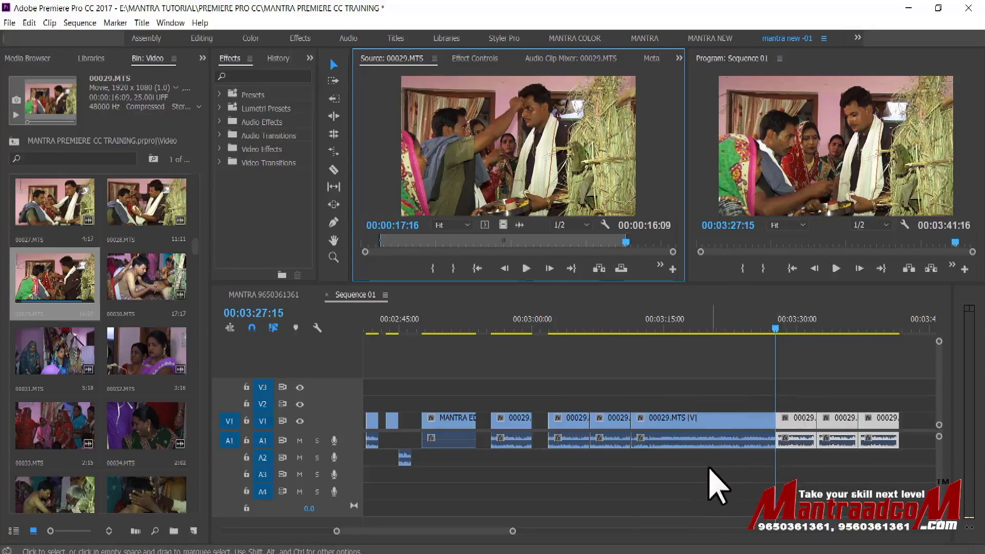
left_click(705, 418)
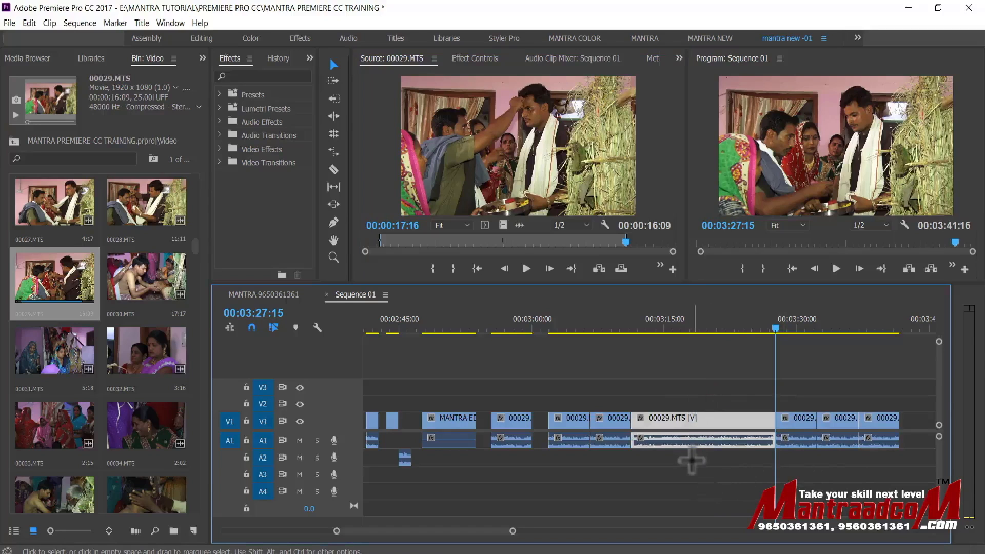
key("shift+Delete")
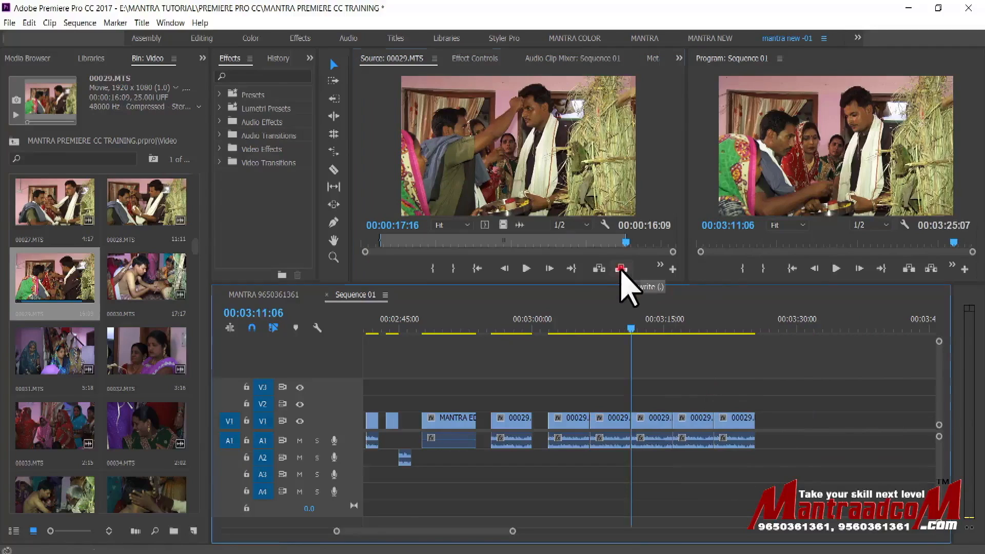
- Compare overwriting and inserting the marked range at 00:03:11:06, undoing each edit
left_click(620, 268)
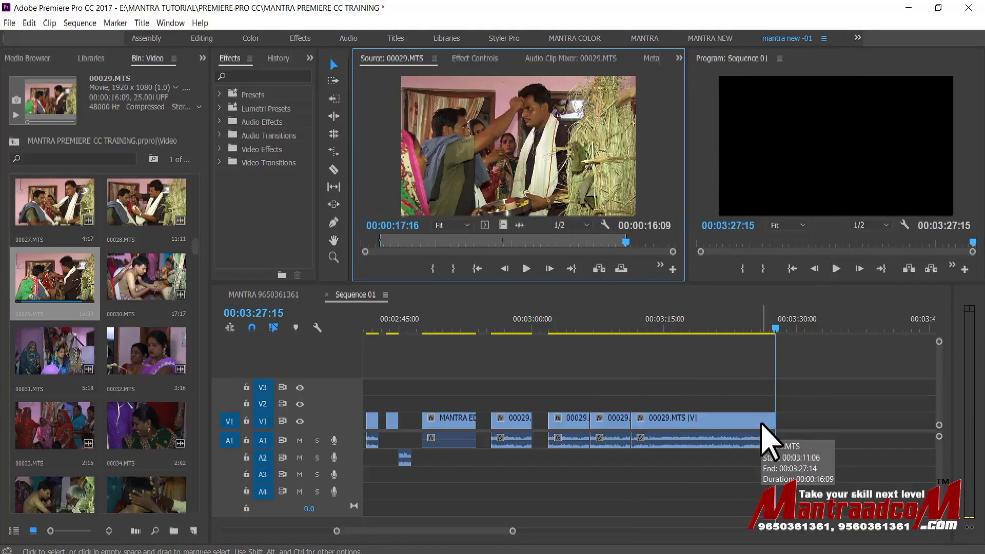
key("ctrl+z")
left_click(598, 271)
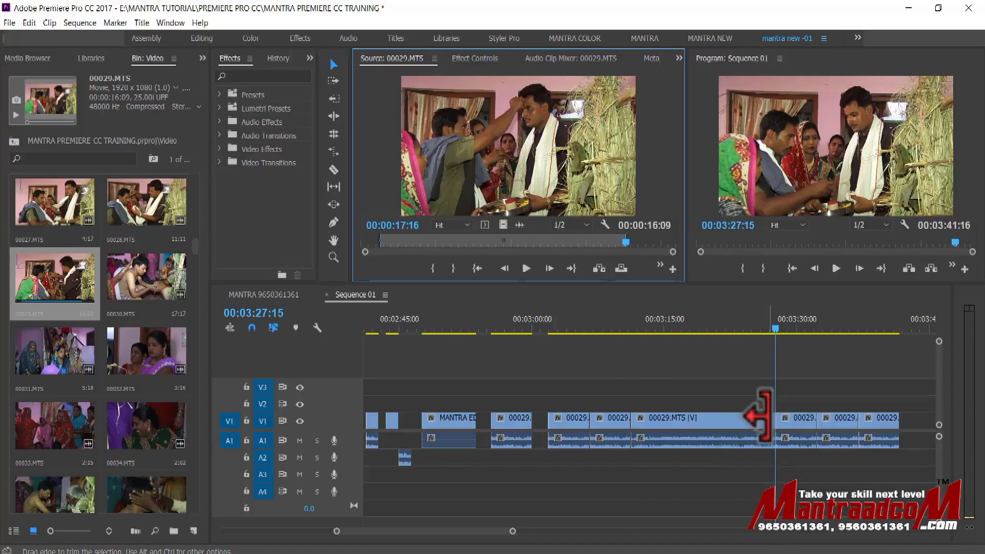
key("ctrl+z")
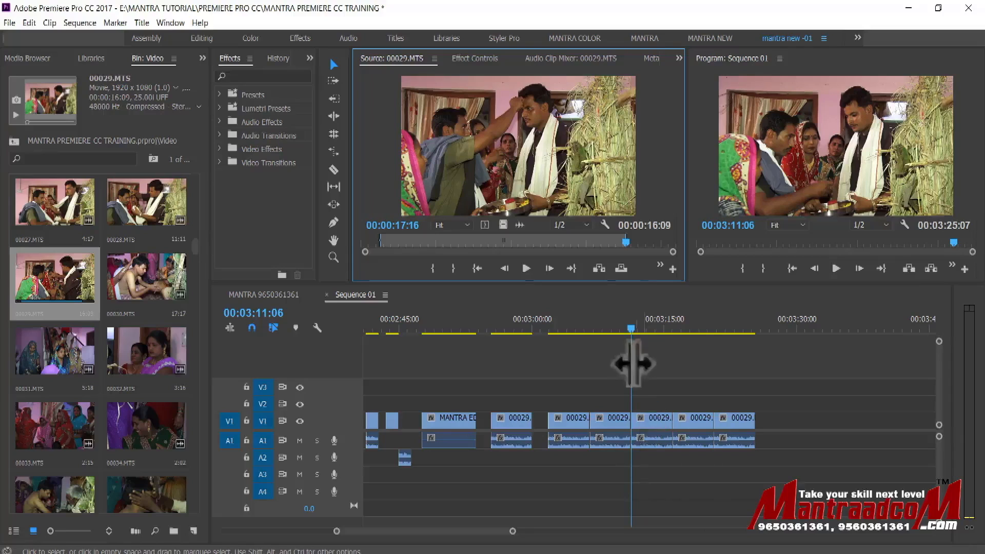
left_click(621, 268)
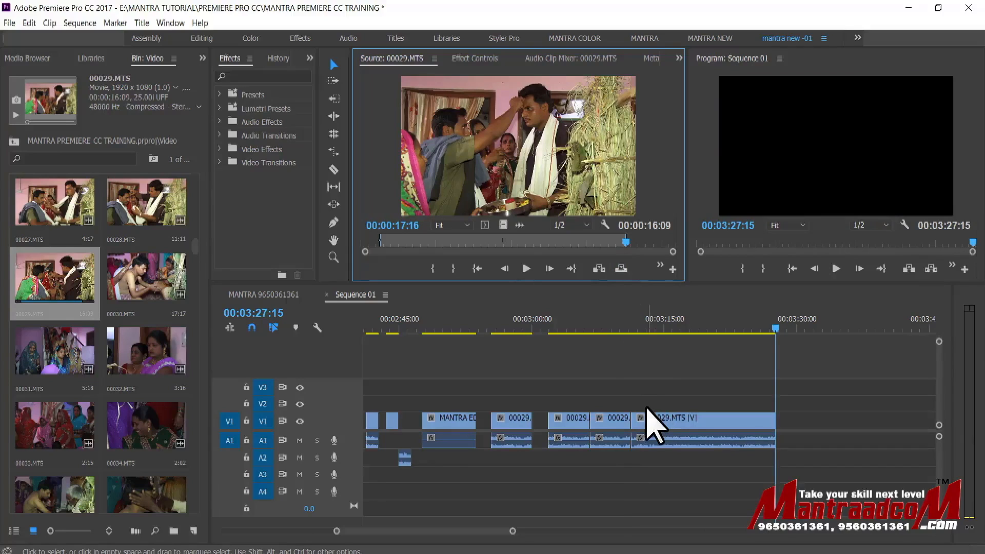
key("ctrl+z")
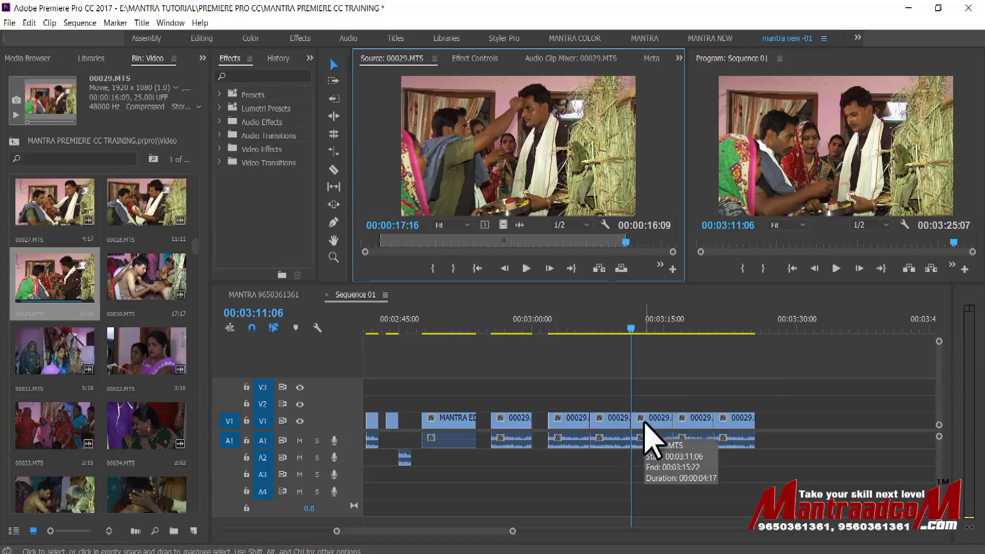
- Move the playhead to 00:03:08:14 and look up the Insert and Overwrite clip commands with their shortcuts
left_click(621, 267)
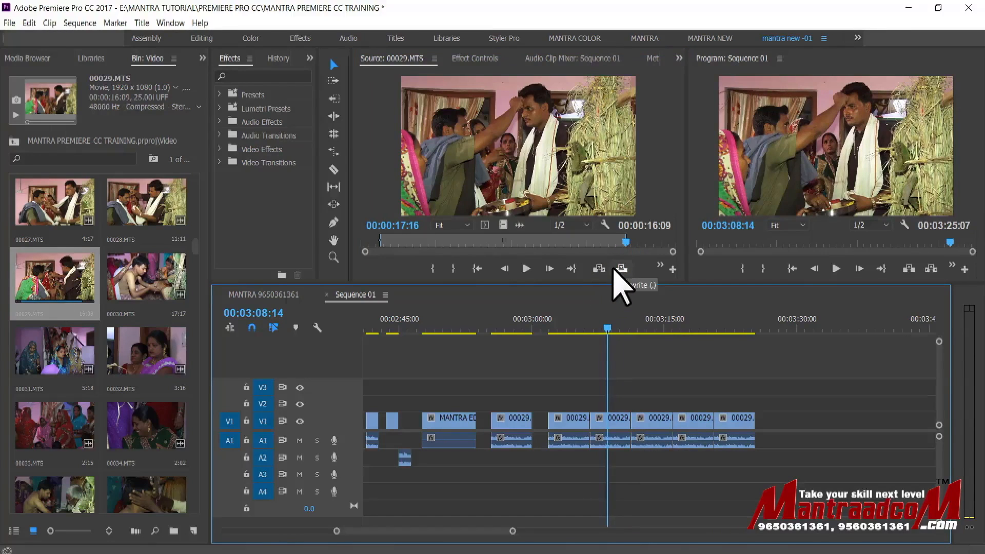
left_click(550, 209)
left_click(49, 23)
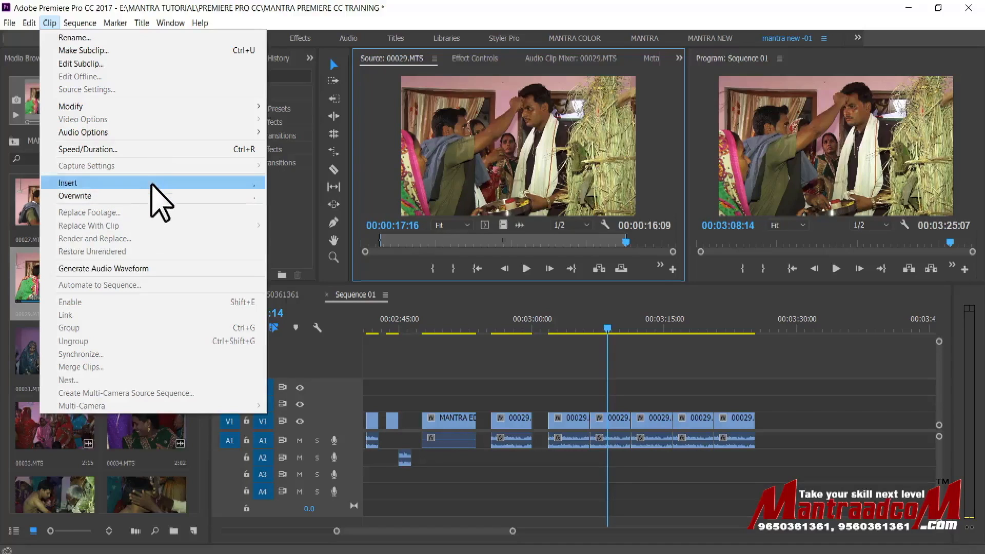
left_click(582, 352)
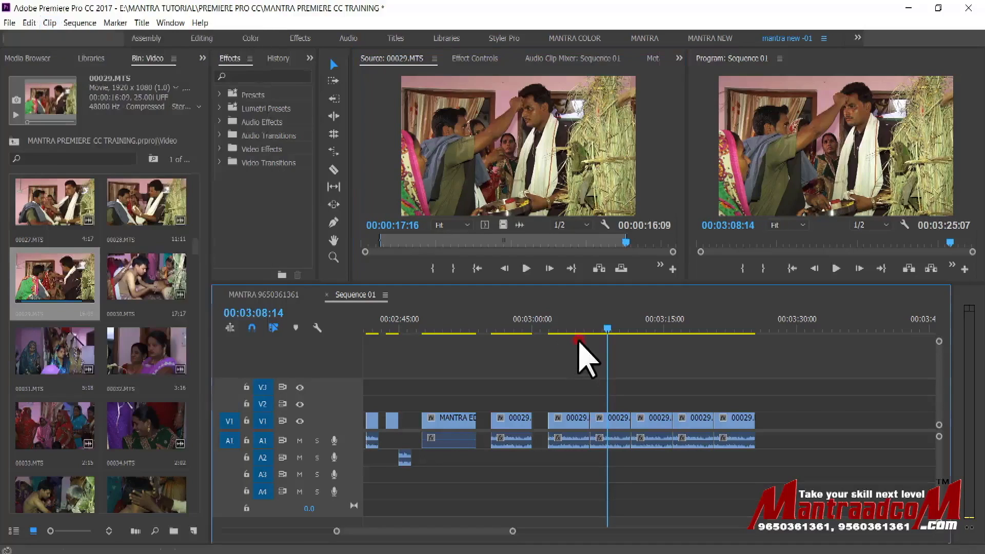